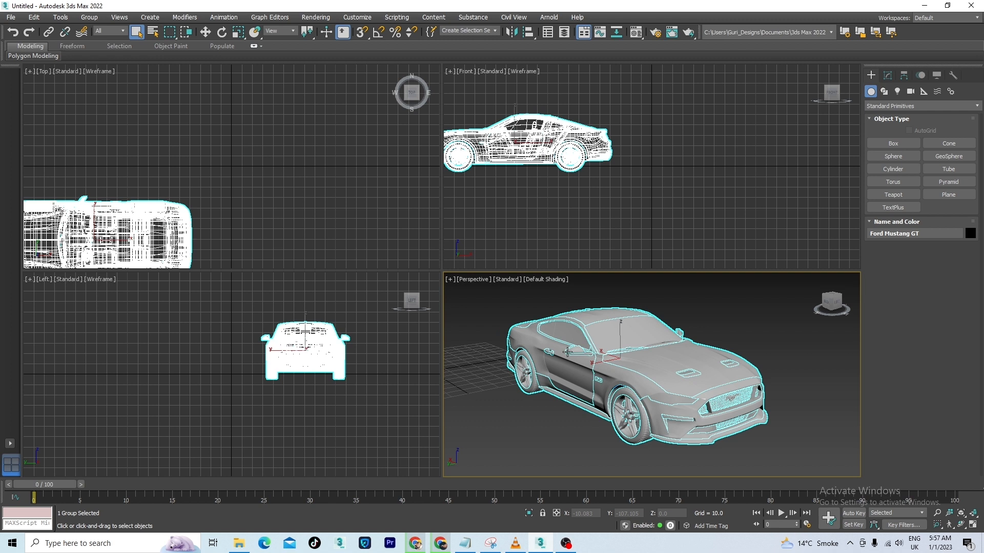
Examine the Ford Mustang GT model at different zoom levels and pan positions in the Perspective viewport
scroll(568, 352, down, 6)
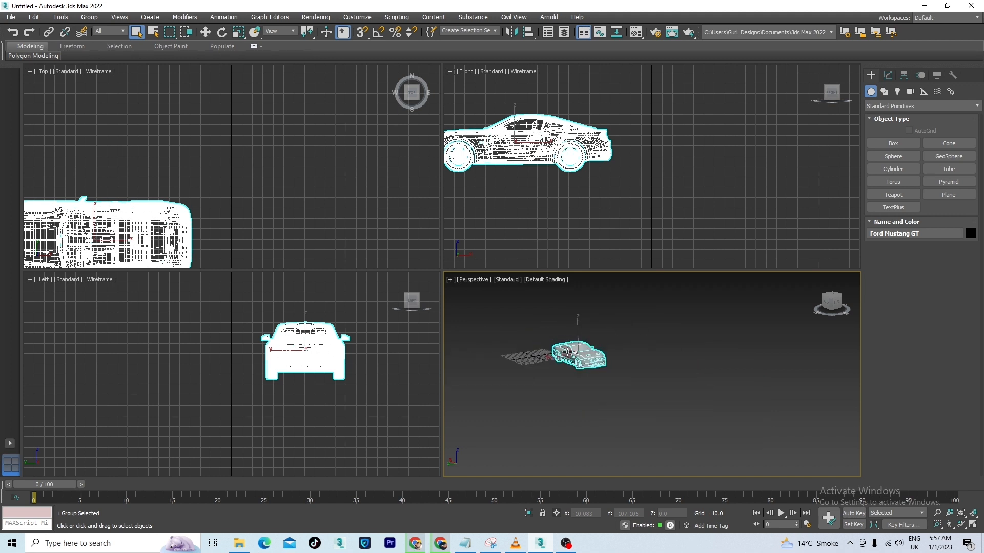
scroll(567, 352, up, 6)
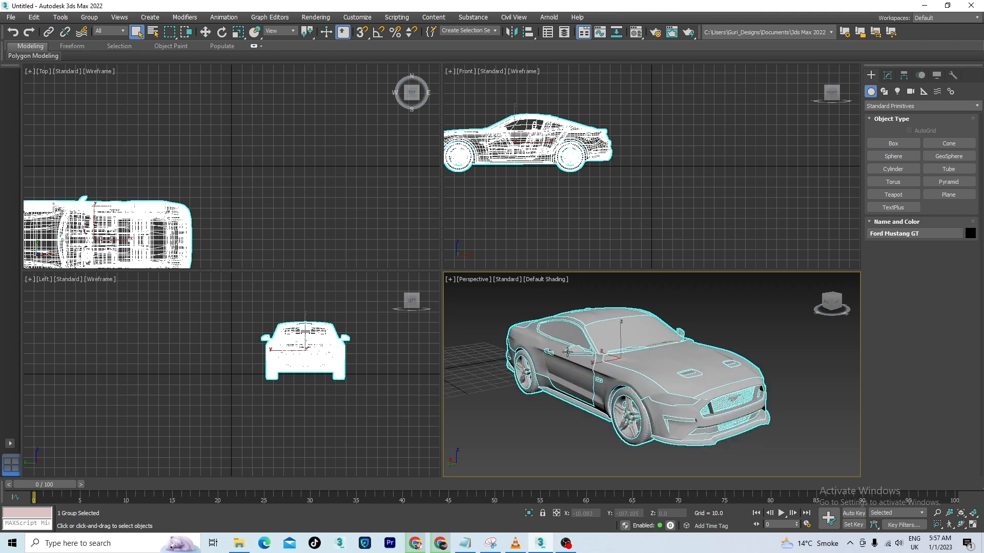
scroll(567, 352, up, 5)
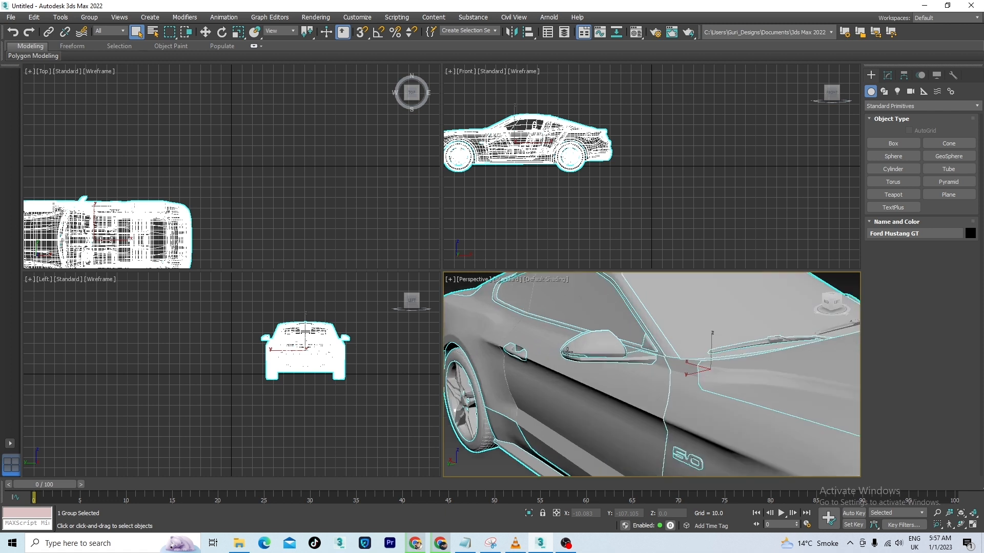
scroll(568, 352, down, 6)
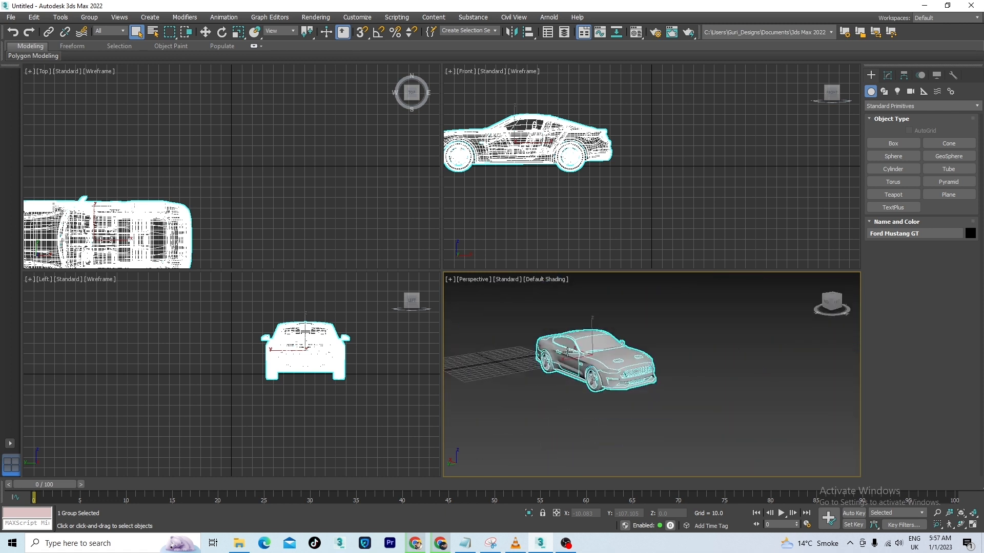
scroll(567, 352, up, 2)
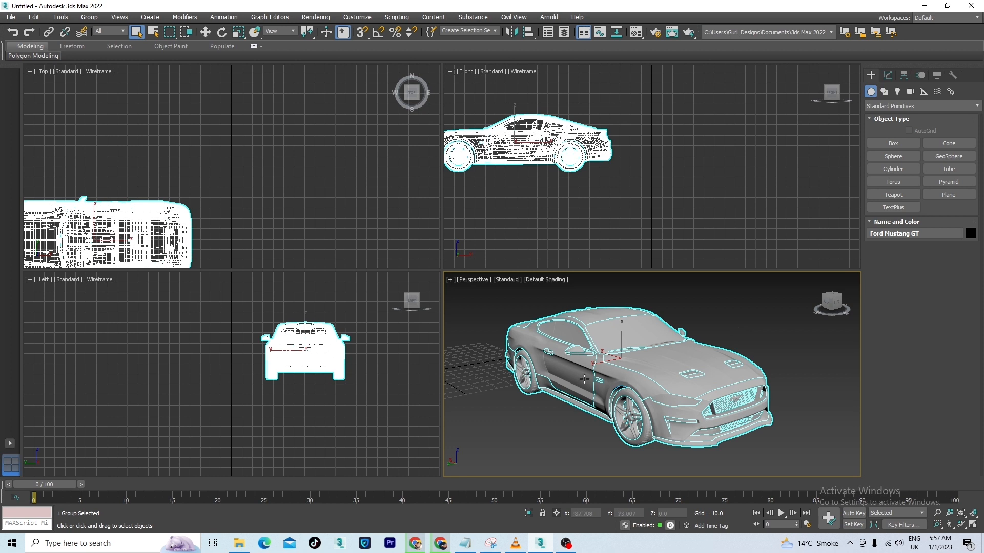
scroll(584, 379, down, 4)
scroll(584, 379, up, 6)
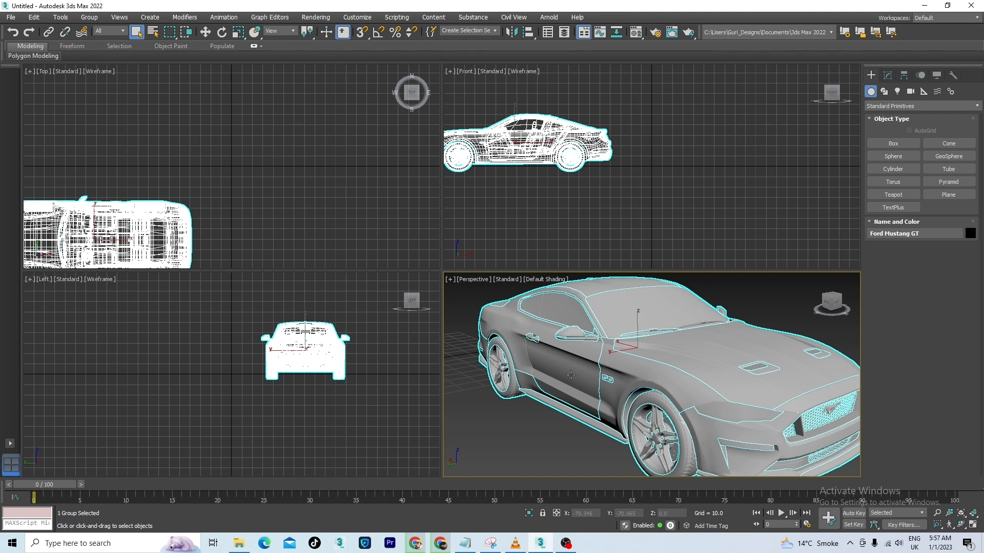
middle_drag(571, 375, 590, 427)
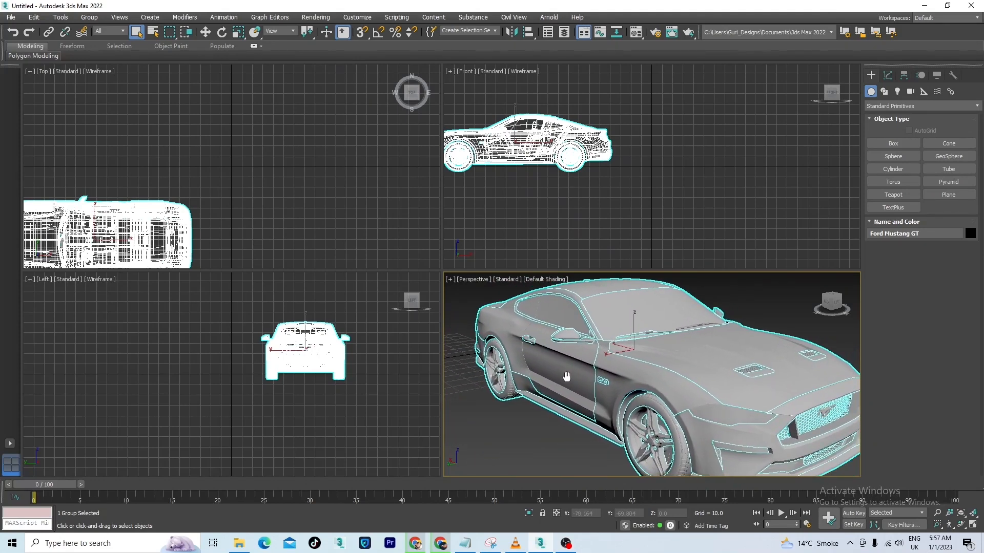
middle_drag(557, 399, 536, 399)
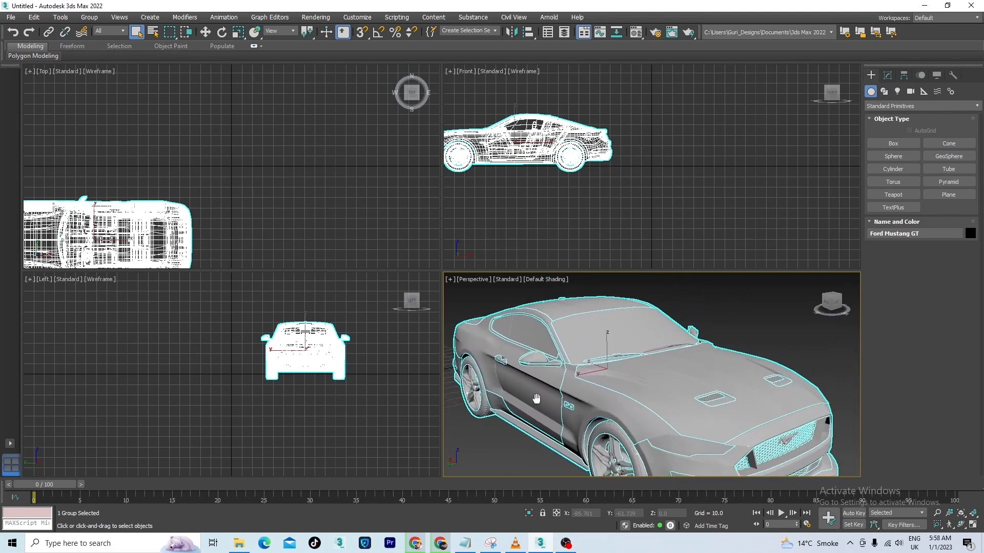
middle_drag(536, 399, 565, 371)
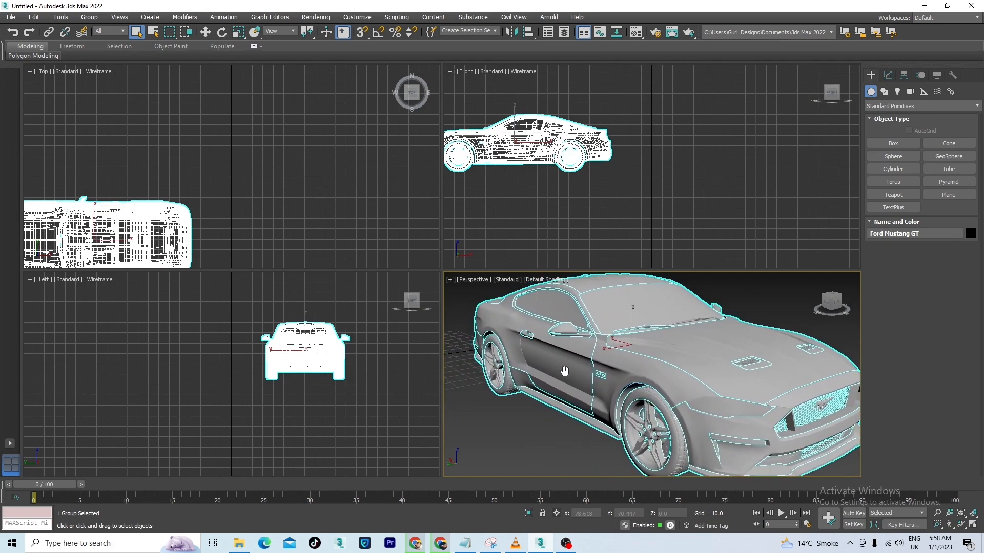
middle_drag(565, 371, 587, 410)
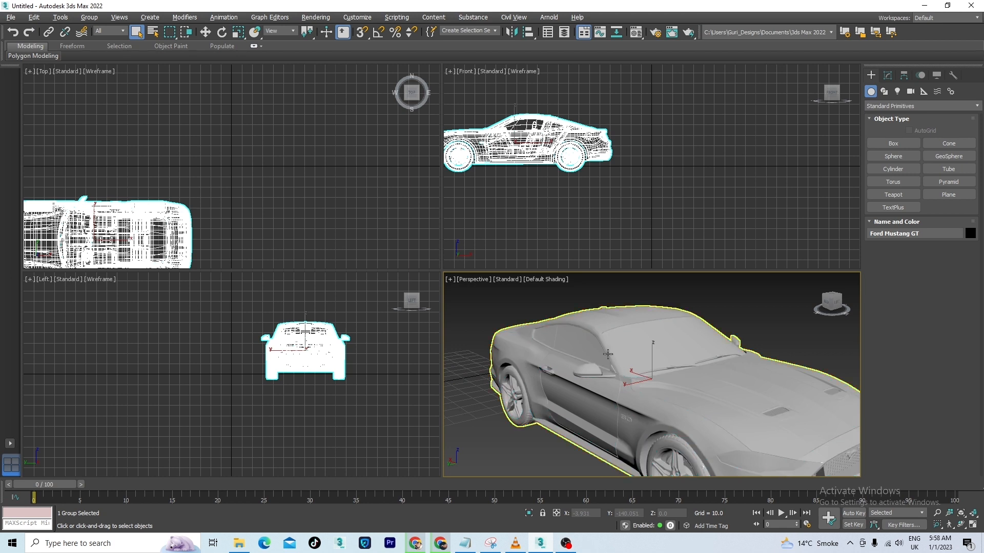
Inspect the car's side and rear by orbiting in a maximized Perspective viewport, and restore the four-viewport layout
alt+middle_drag(607, 355, 697, 297)
key(alt+w)
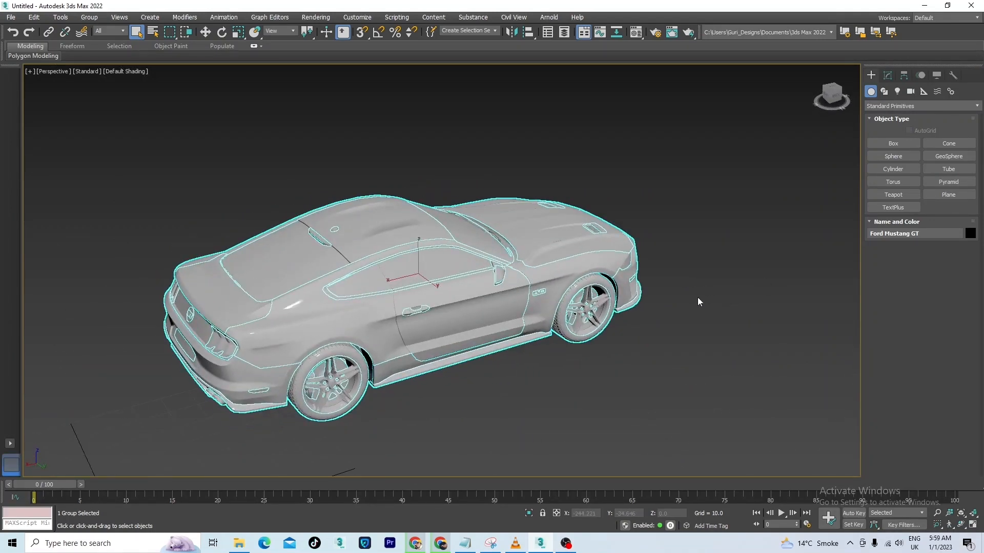
alt+middle_drag(695, 292, 591, 275)
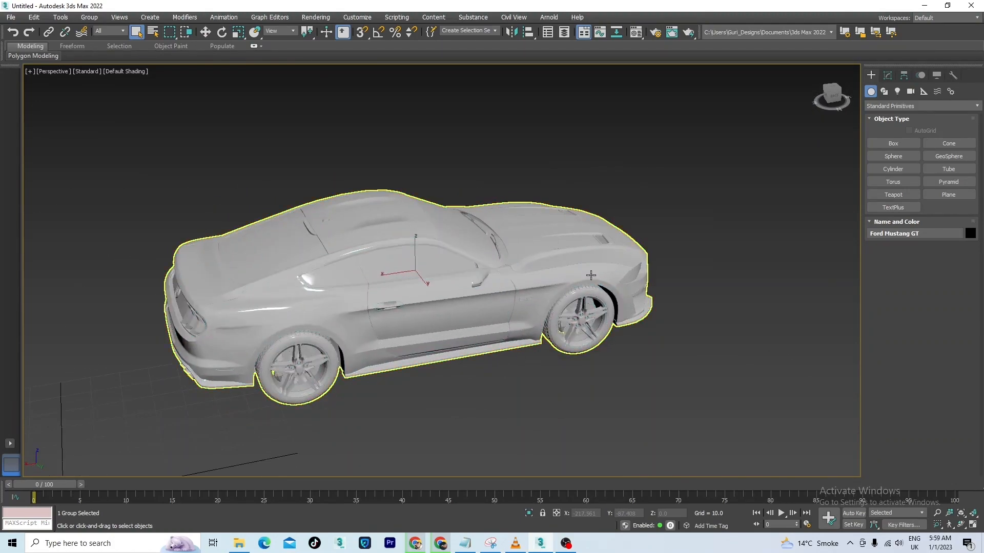
alt+middle_drag(472, 352, 490, 340)
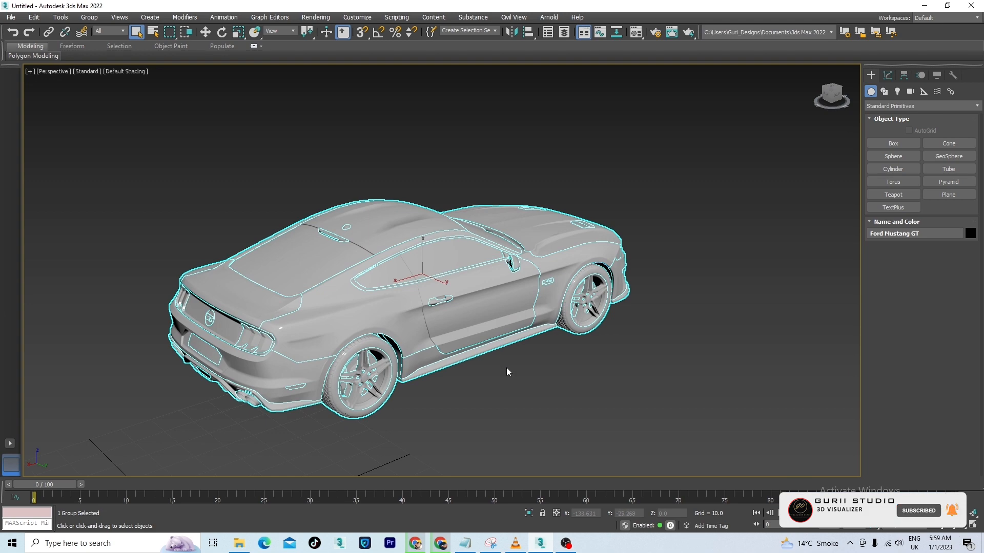
alt+middle_drag(506, 370, 386, 379)
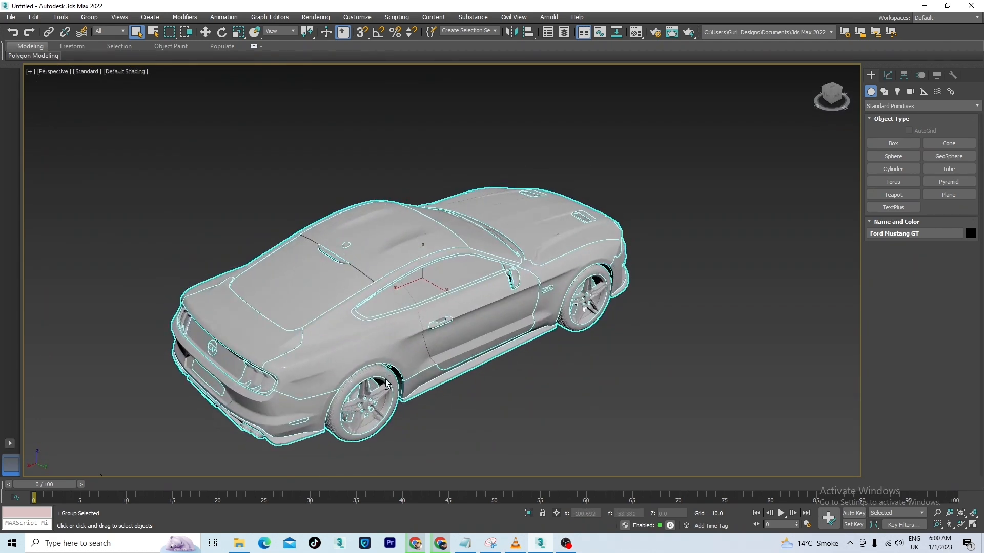
middle_drag(499, 295, 450, 273)
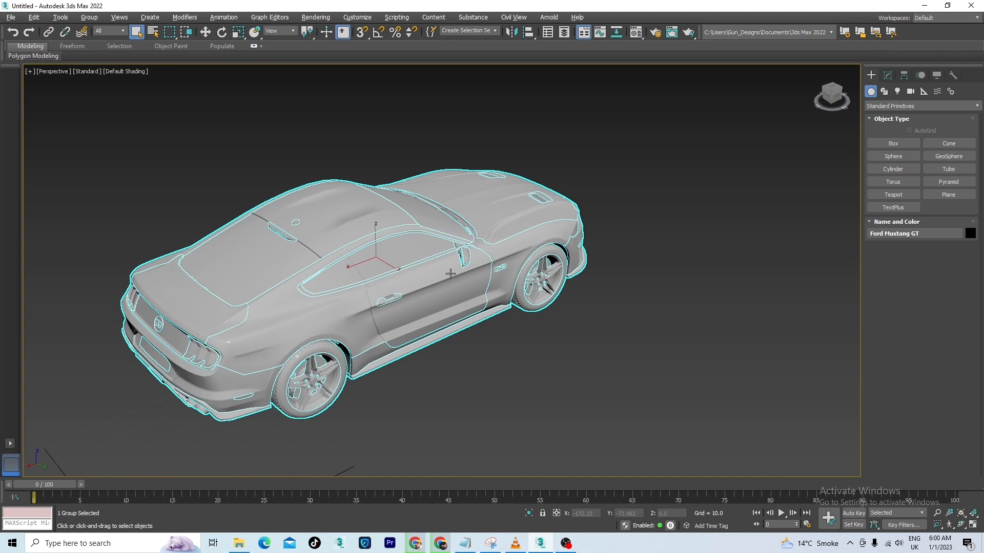
key(alt+w)
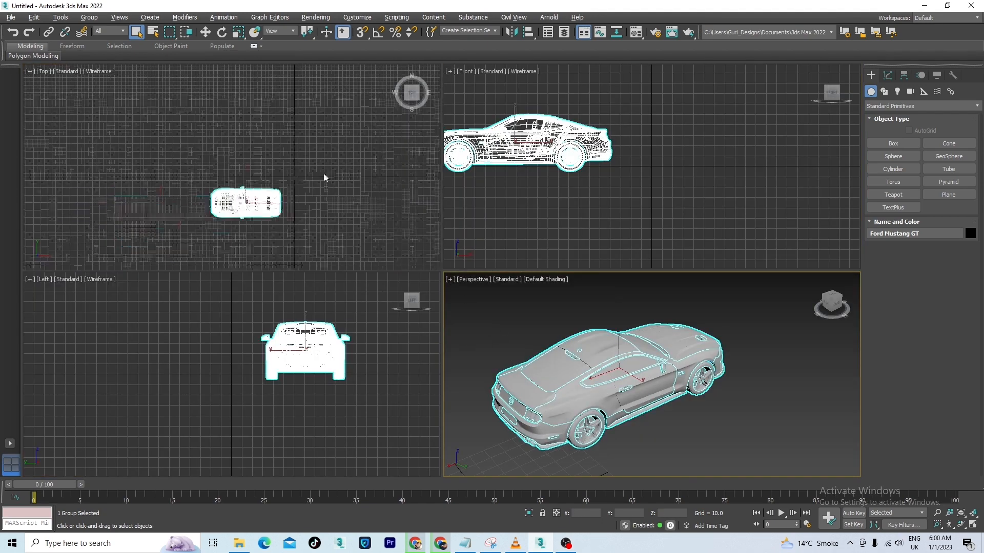
Deselect the car and create a teapot of similar height beside it in the Top viewport
scroll(324, 178, up, 4)
click(328, 227)
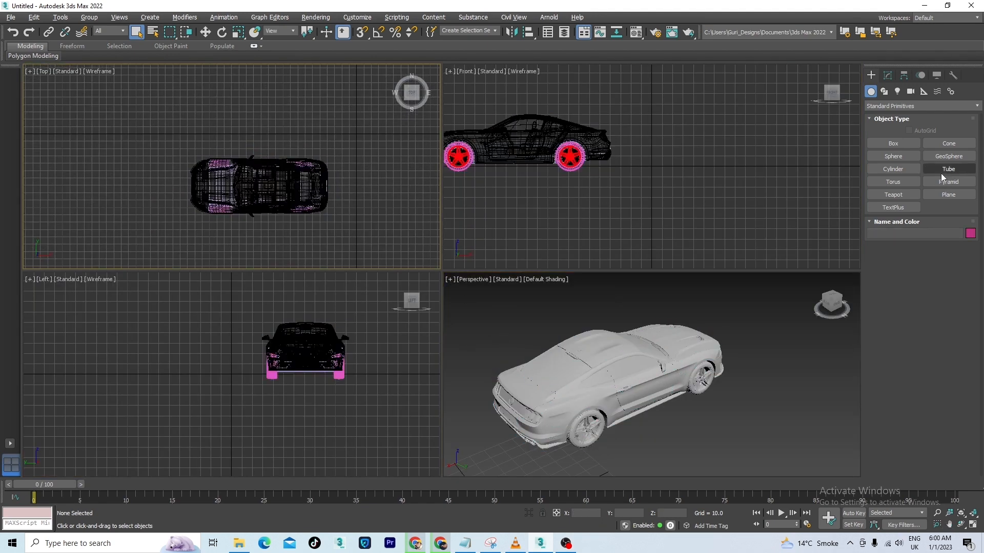
click(894, 205)
click(895, 194)
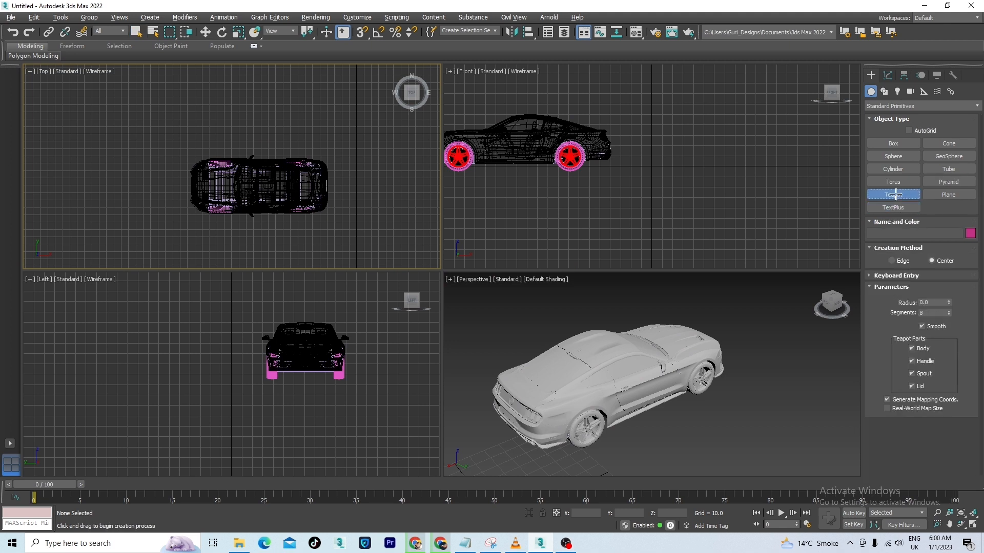
drag(292, 110, 312, 134)
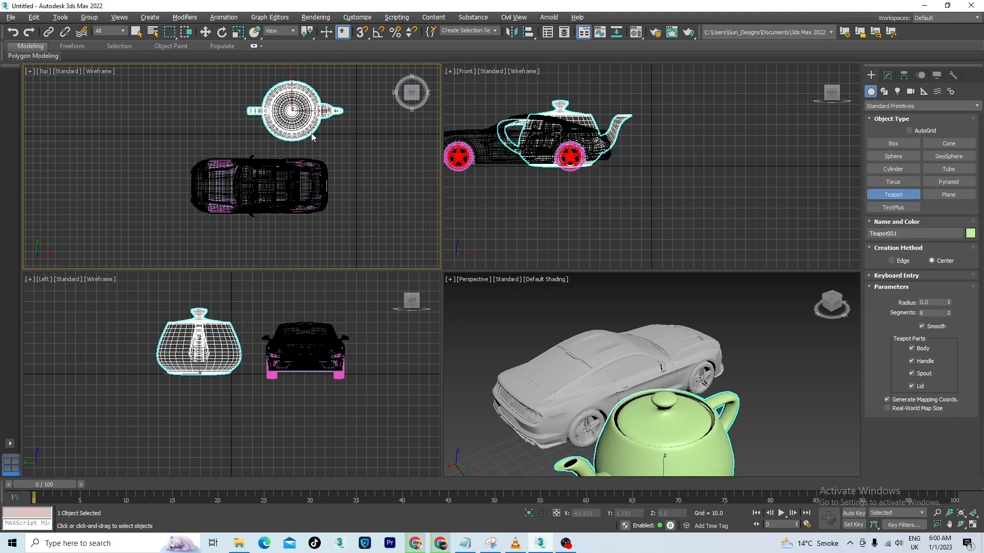
right_click(312, 135)
Move the teapot along X, away from the car, to about X 203 using the Perspective viewport
click(653, 446)
scroll(667, 378, down, 6)
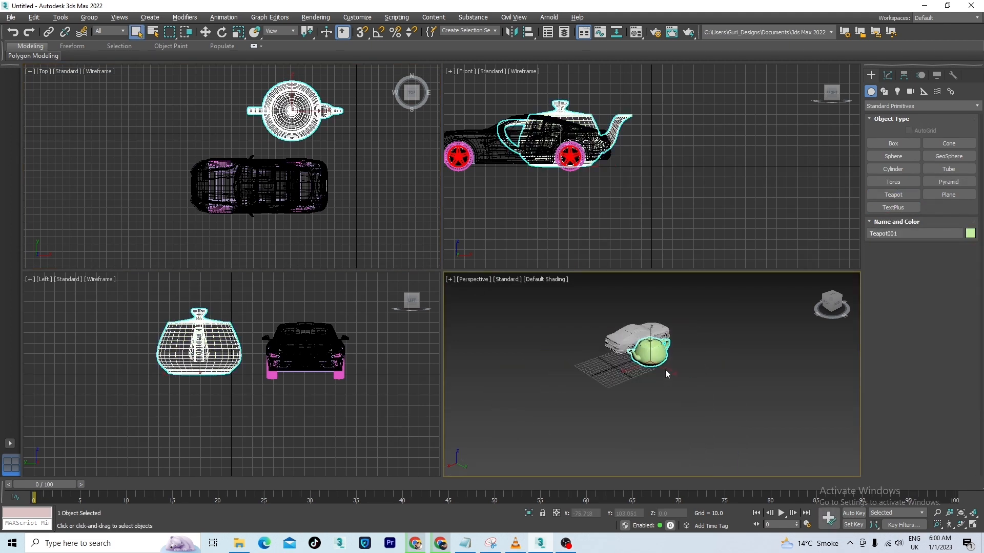
scroll(667, 379, up, 5)
middle_drag(665, 364, 686, 357)
key(w)
drag(634, 349, 312, 213)
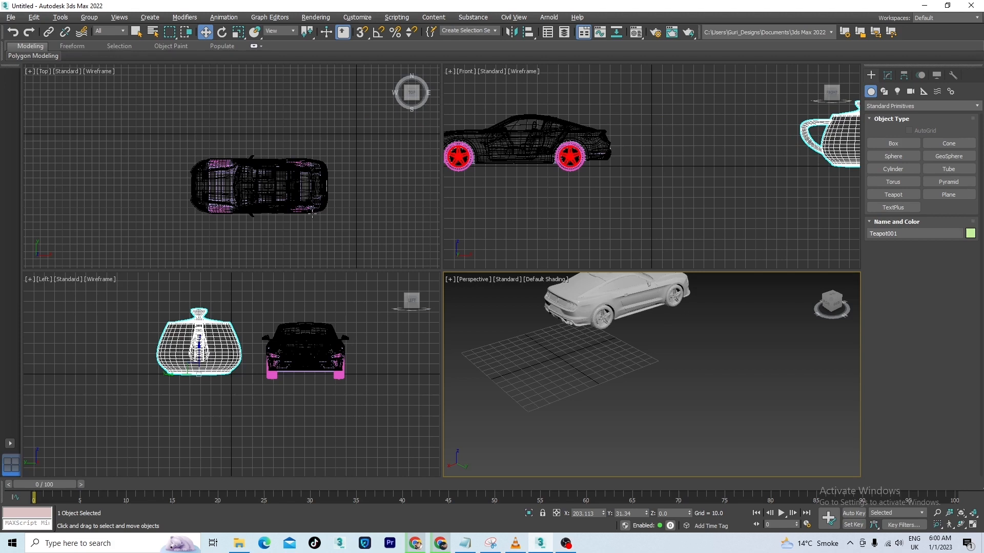
Compare switching between the Left and Perspective viewports with clearing the teapot selection and with keeping it
scroll(225, 338, down, 5)
scroll(213, 328, up, 5)
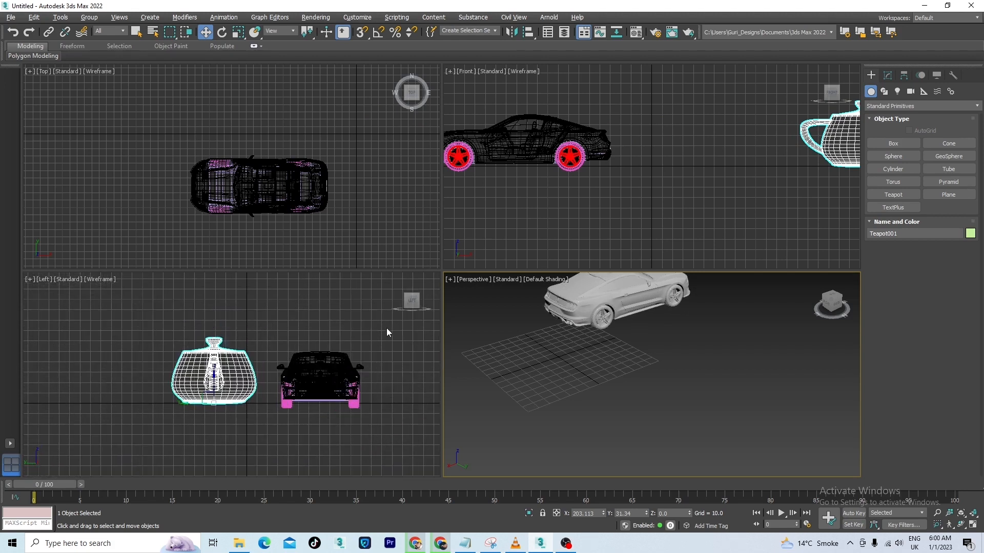
right_click(251, 435)
click(251, 435)
click(214, 369)
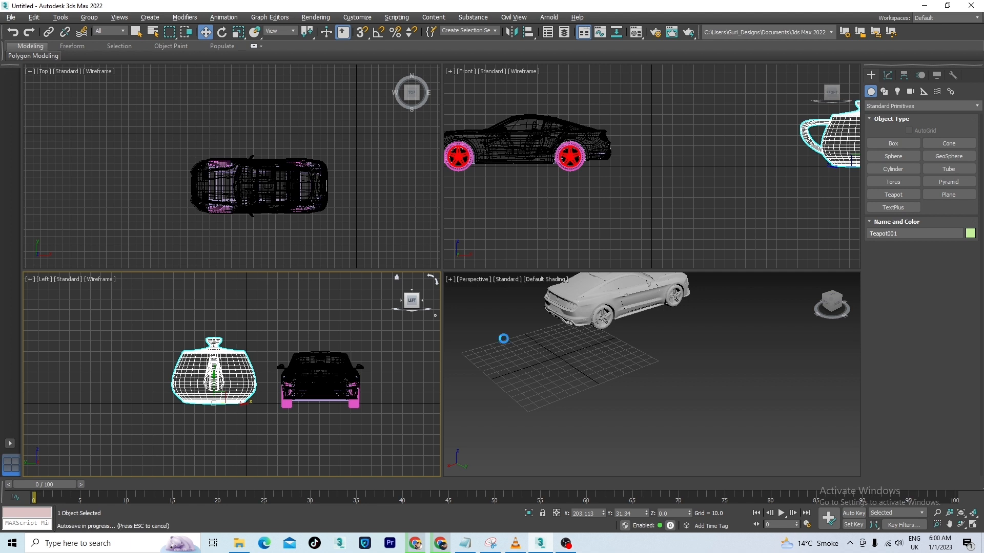
click(504, 343)
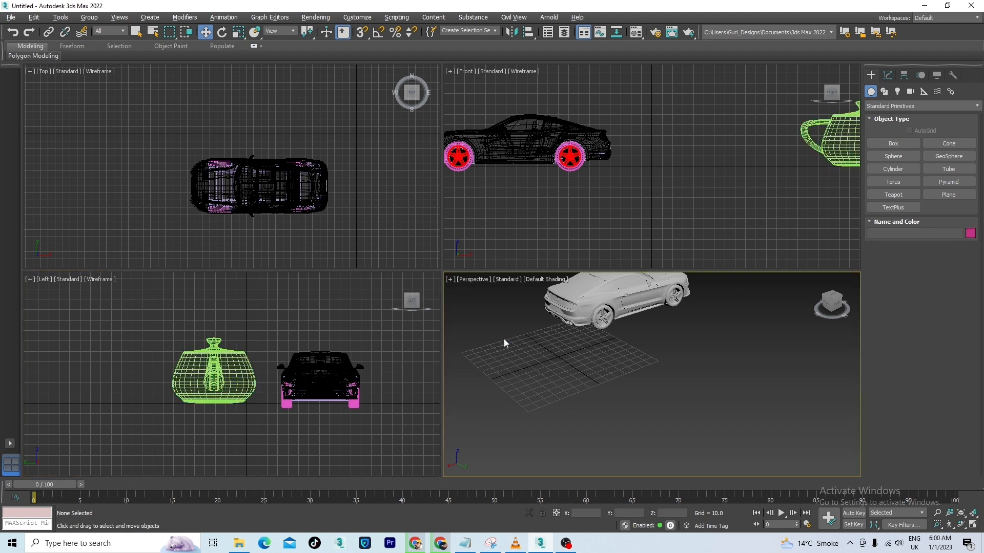
click(249, 358)
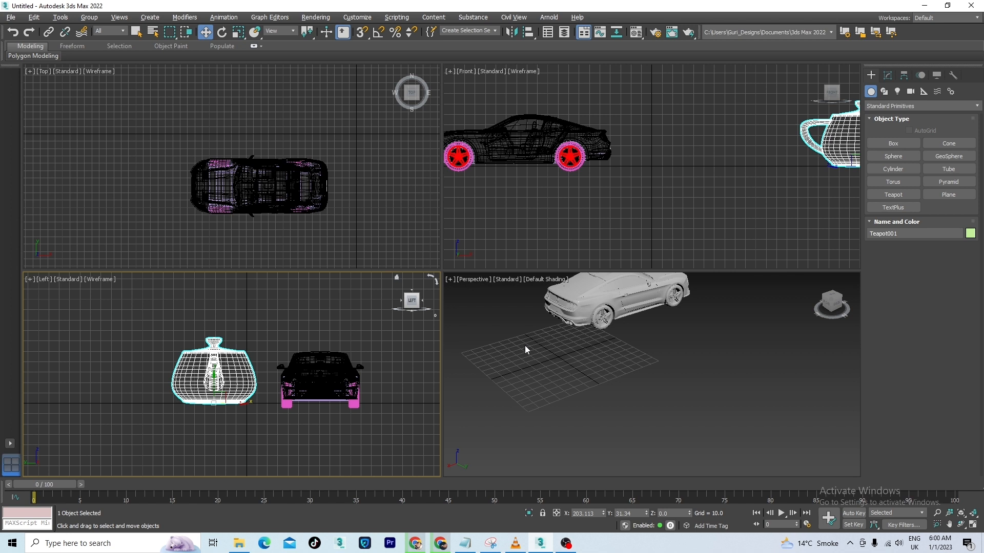
right_click(524, 350)
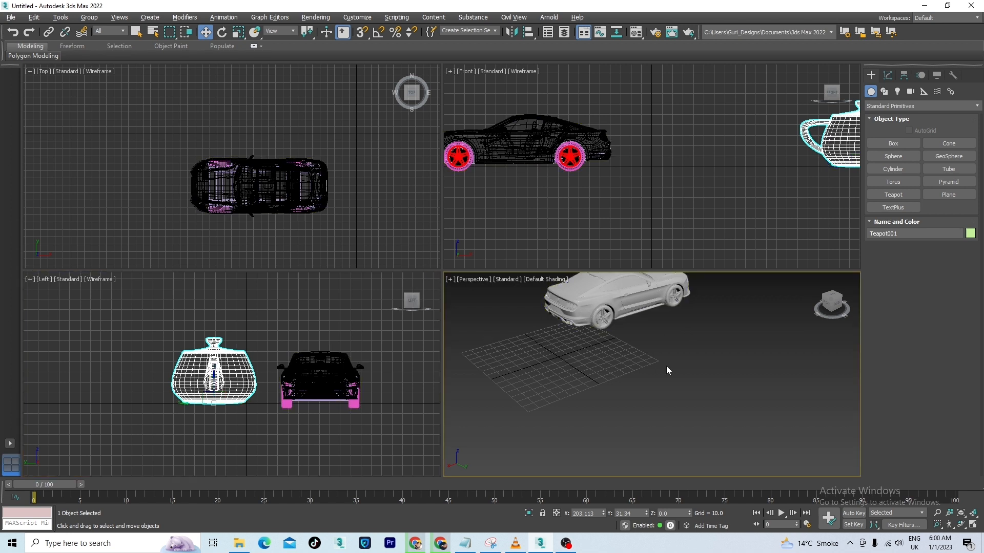
Bring both the teapot and the car into view in Perspective, and clear the selection from the Left viewport
scroll(657, 365, down, 5)
scroll(590, 376, up, 5)
scroll(708, 397, up, 2)
middle_drag(717, 392, 694, 380)
scroll(720, 402, down, 6)
click(285, 320)
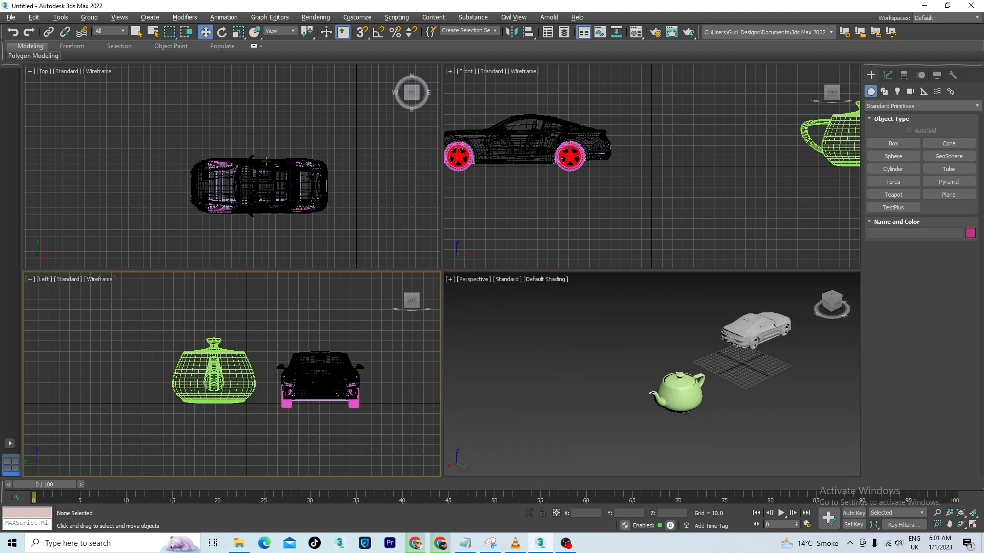
Move the teapot farther along X to about X 680, and reselect it in the Top viewport
scroll(265, 159, down, 6)
scroll(301, 152, up, 6)
click(678, 388)
drag(677, 388, 354, 489)
scroll(247, 186, down, 2)
scroll(279, 185, down, 3)
scroll(278, 186, up, 5)
scroll(323, 234, down, 4)
middle_drag(331, 199, 337, 193)
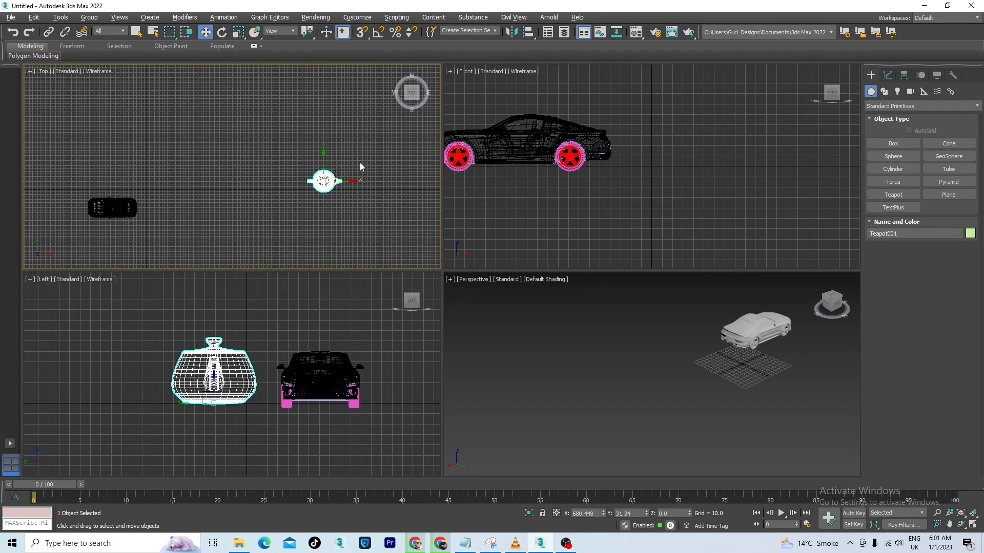
click(333, 196)
click(323, 181)
Activate the Perspective viewport with the teapot still selected, and examine the teapot's distance from the car
right_click(515, 331)
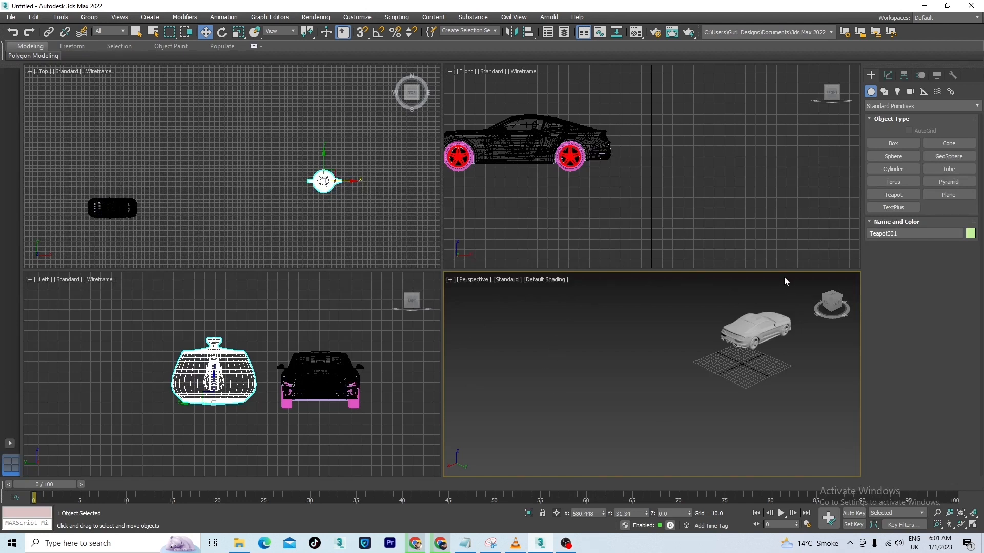
scroll(669, 342, down, 5)
scroll(644, 391, up, 5)
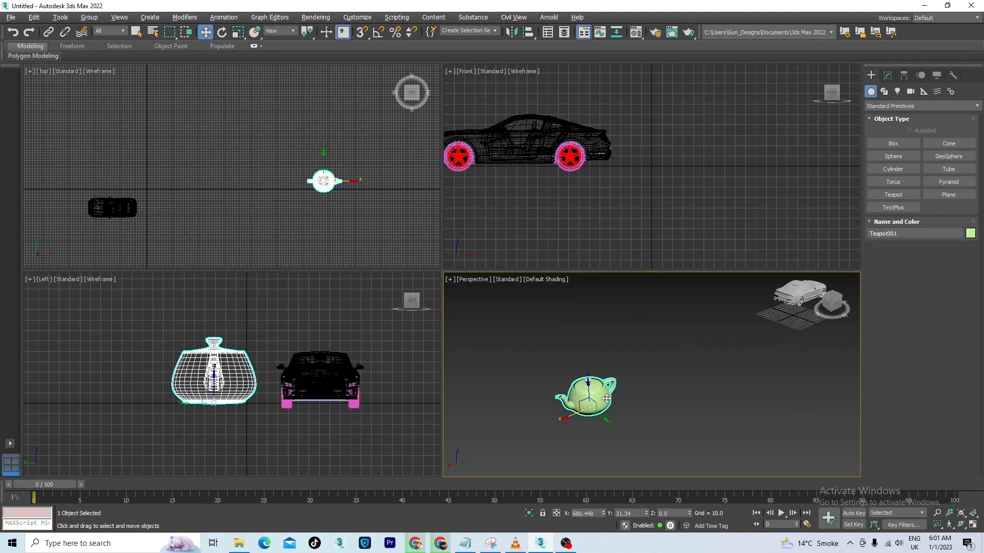
scroll(528, 428, up, 5)
scroll(567, 421, down, 4)
middle_drag(644, 403, 607, 438)
scroll(609, 394, down, 4)
scroll(604, 439, up, 5)
middle_drag(674, 382, 652, 405)
scroll(696, 402, down, 5)
middle_drag(727, 396, 656, 429)
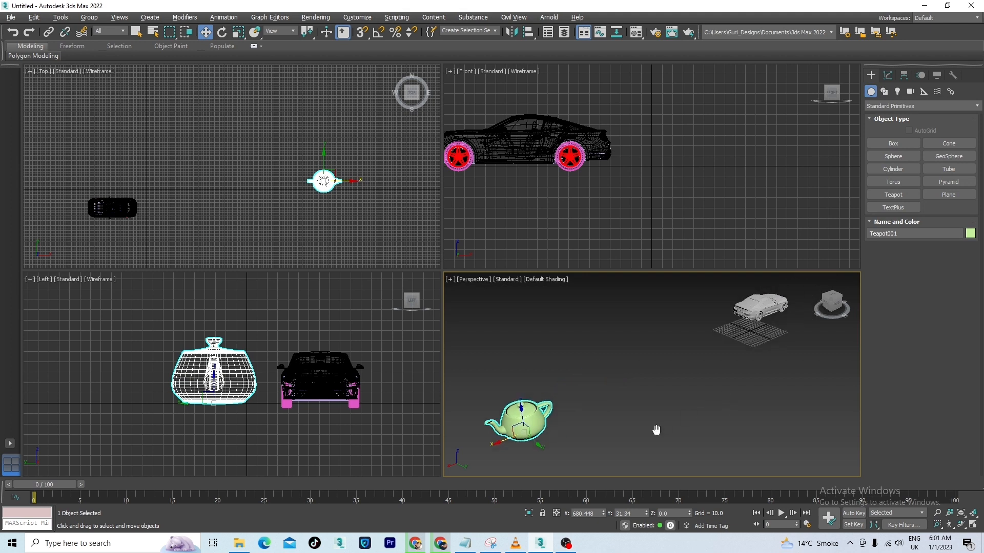
Deselect the teapot and inspect the car's side up close in the Perspective viewport
click(654, 401)
scroll(646, 347, down, 4)
middle_drag(733, 347, 714, 382)
scroll(691, 373, up, 6)
middle_drag(699, 338, 698, 413)
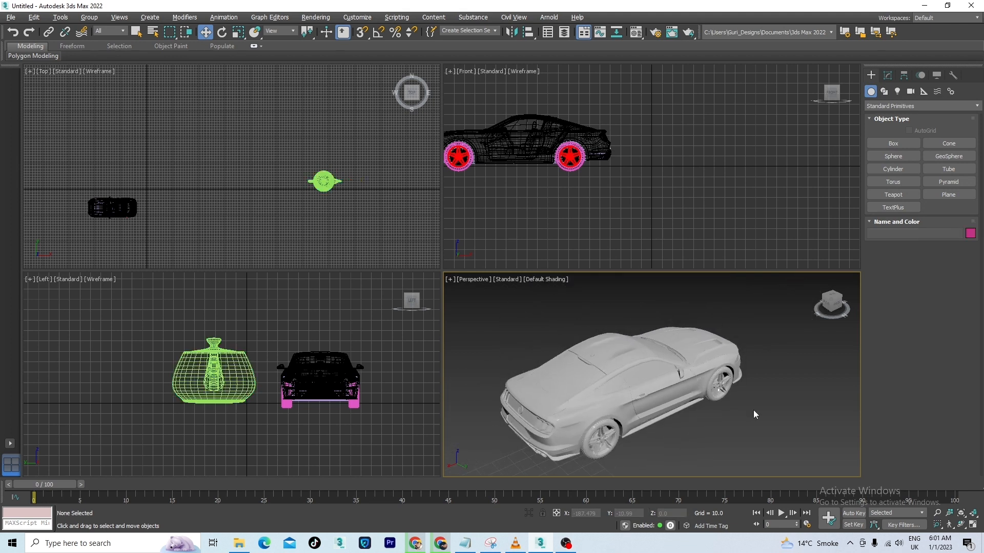
scroll(637, 422, down, 2)
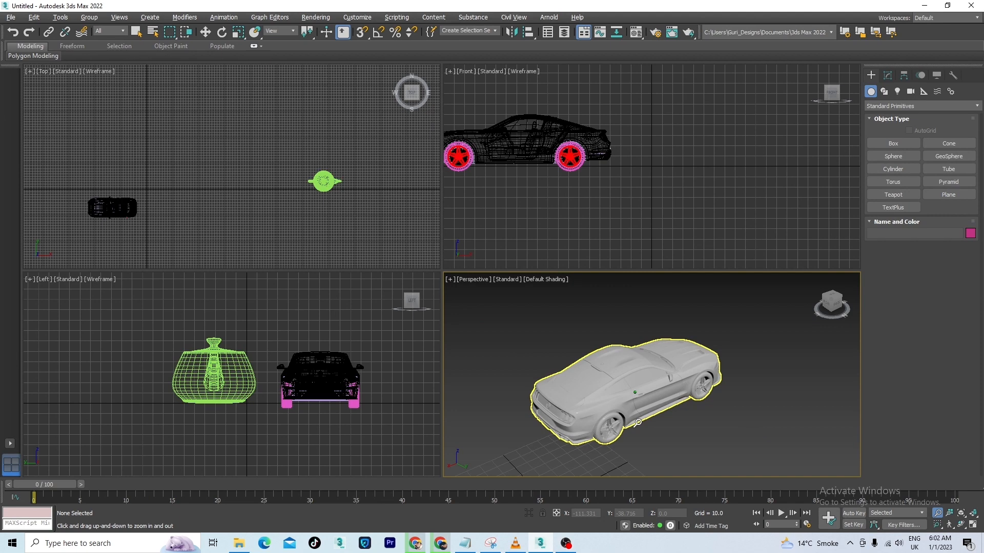
scroll(638, 423, up, 1)
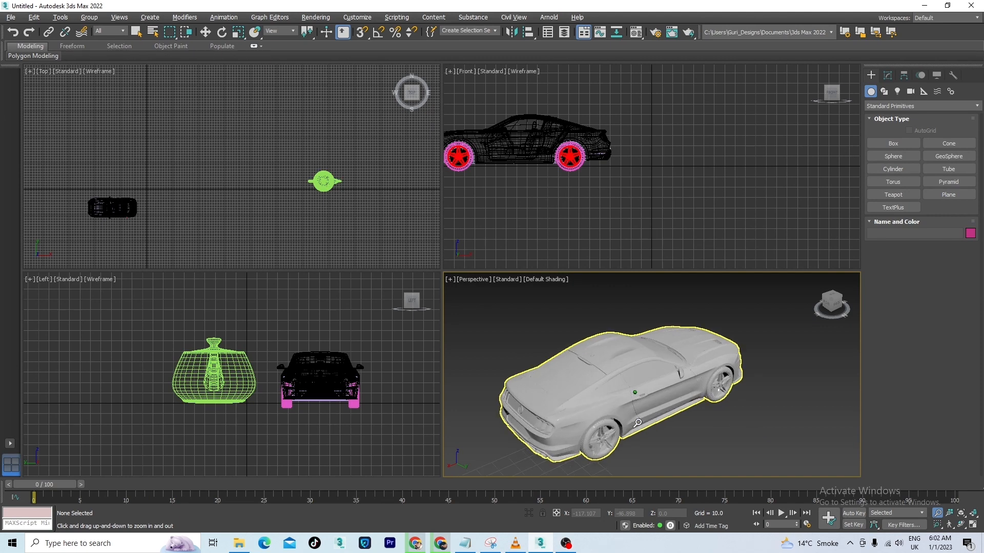
scroll(658, 394, down, 3)
scroll(657, 391, up, 5)
scroll(699, 311, down, 1)
middle_drag(699, 308, 714, 421)
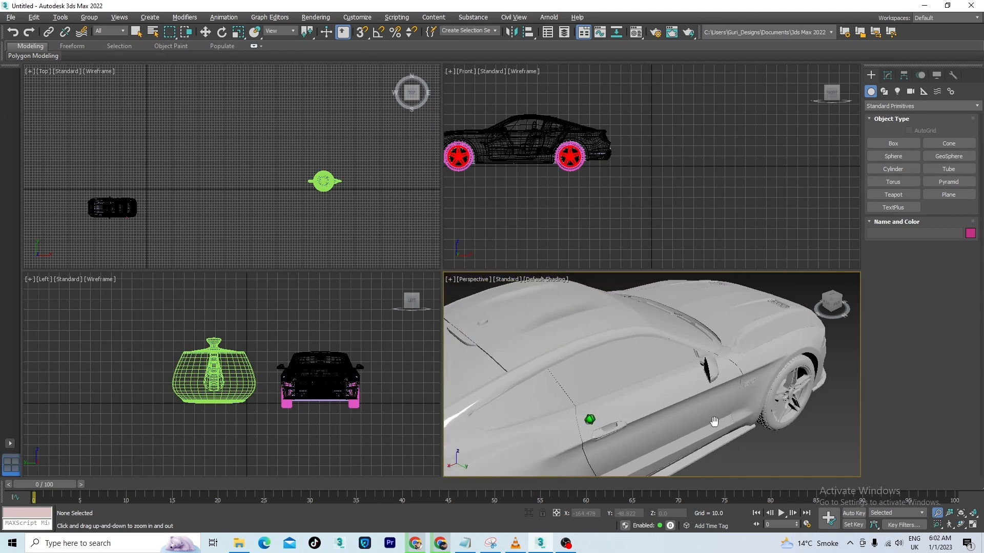
Leave the Zoom tool and reframe the whole car in the Perspective viewport
scroll(667, 360, down, 4)
right_click(738, 421)
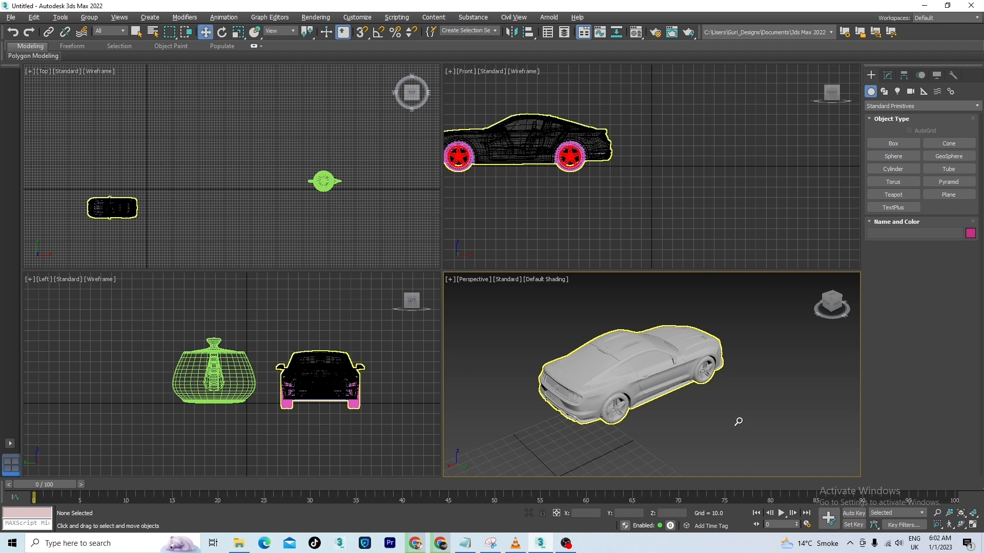
scroll(638, 350, down, 3)
middle_drag(645, 344, 653, 363)
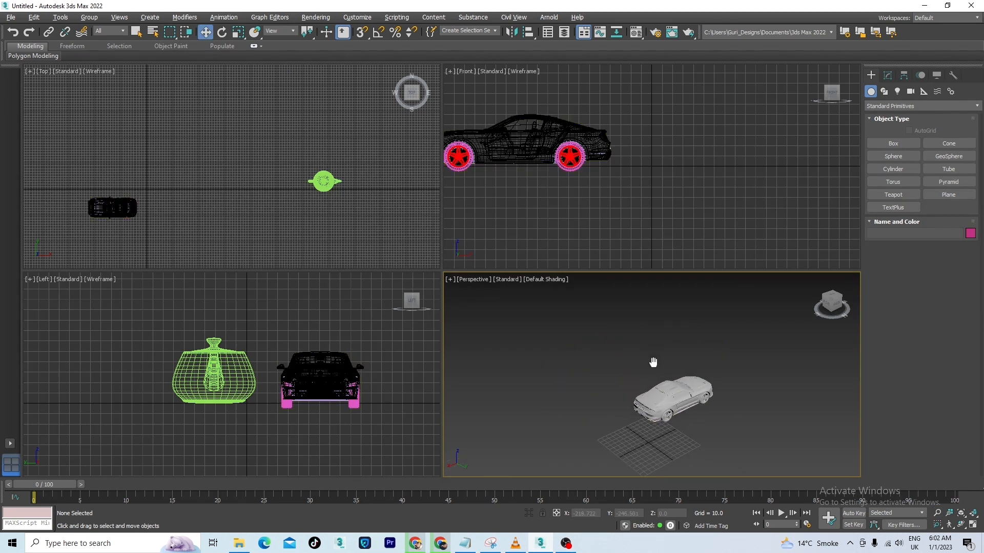
scroll(674, 418, up, 5)
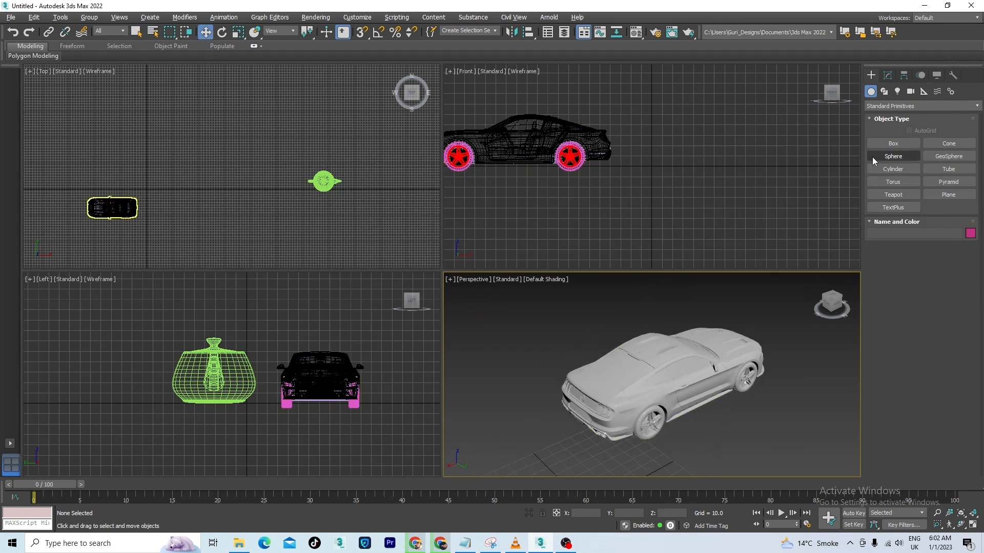
Create a tall box with a base of about 117 by 79 in front of the car in Perspective
click(893, 143)
scroll(784, 193, down, 3)
scroll(606, 342, down, 4)
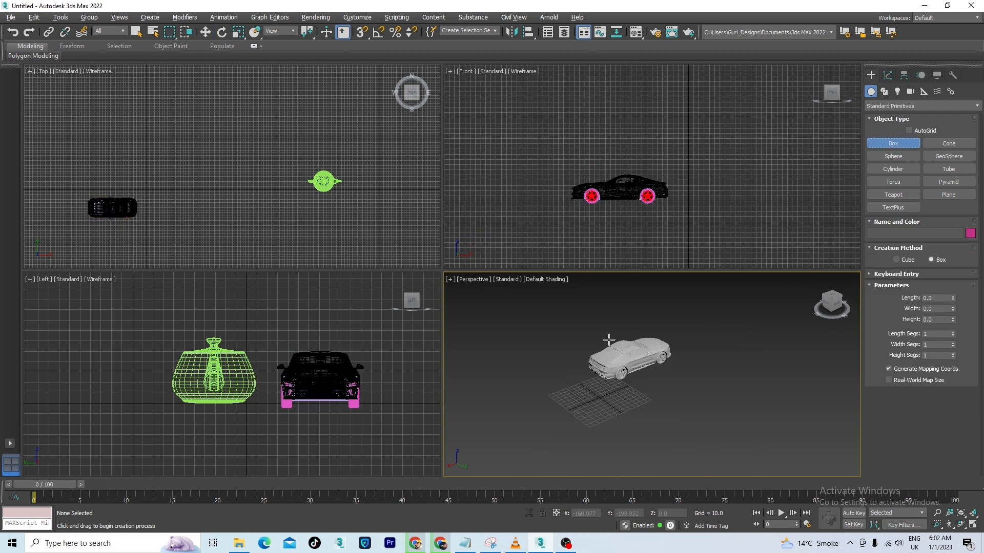
scroll(610, 364, up, 2)
drag(572, 378, 570, 425)
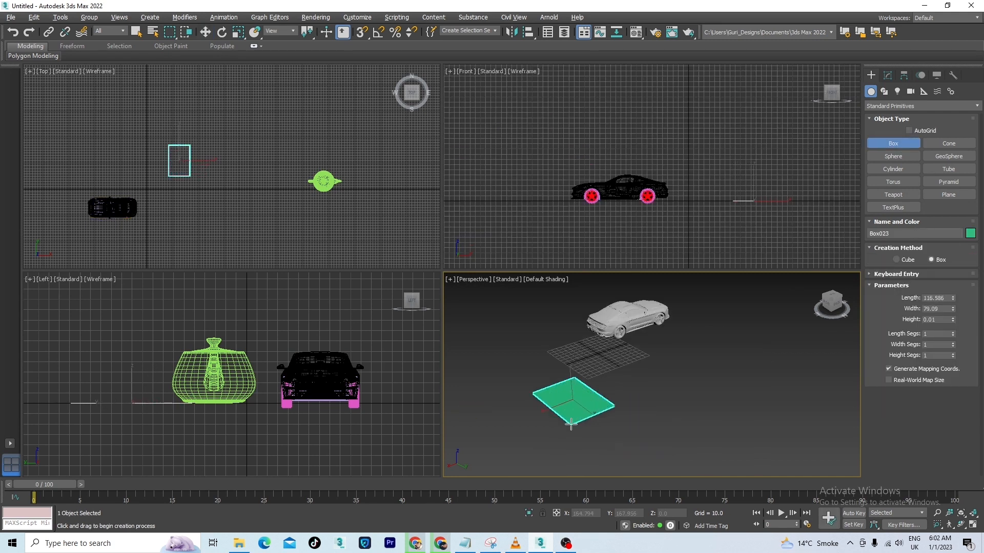
click(580, 355)
key(w)
middle_drag(648, 354, 632, 373)
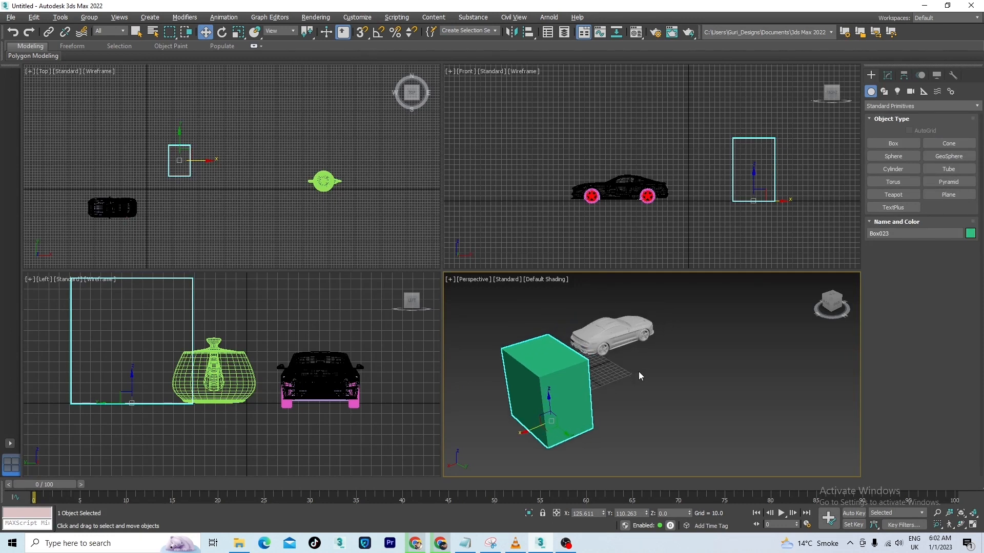
Delete the box and bring the ground grid beside the car up close in Perspective
key(Delete)
middle_drag(647, 372, 651, 413)
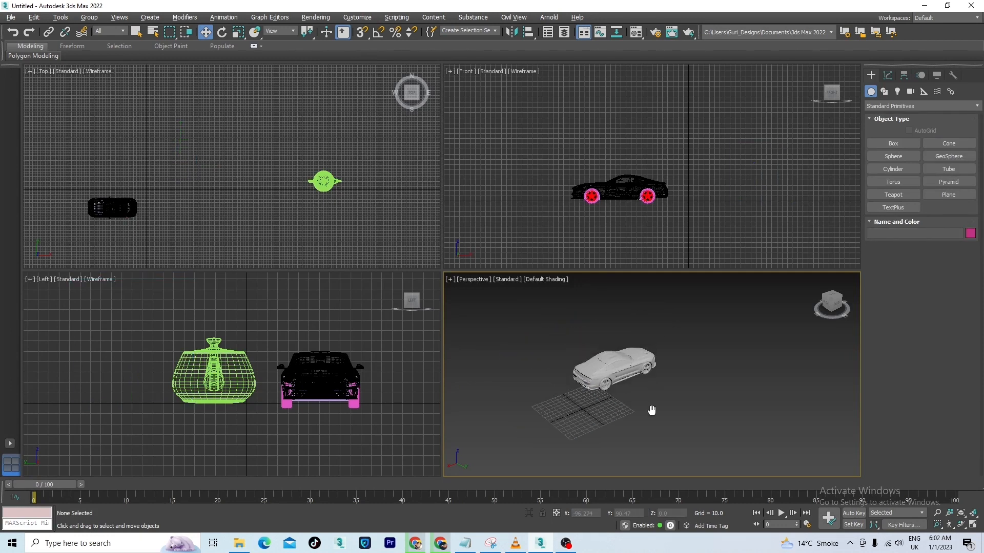
scroll(605, 380, up, 5)
scroll(654, 338, down, 5)
scroll(633, 378, up, 6)
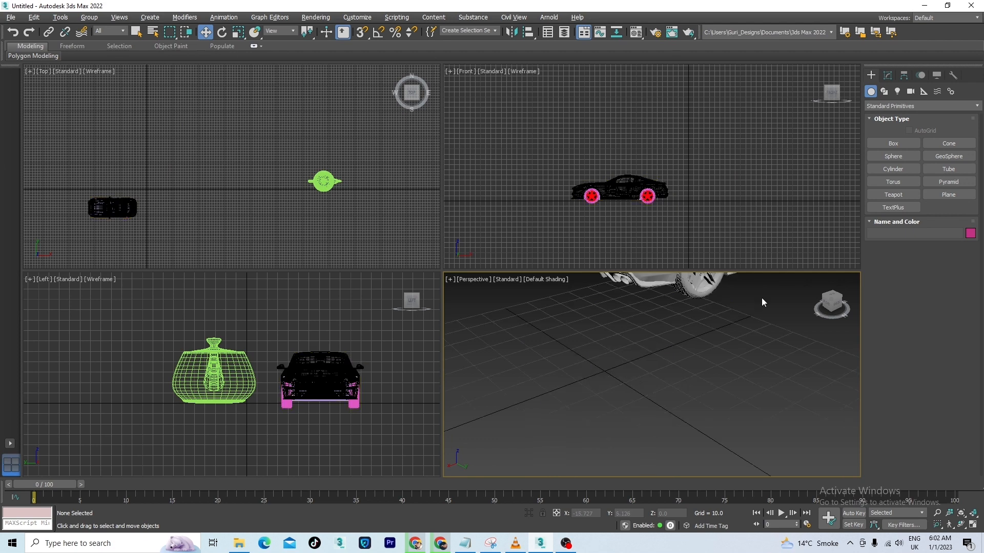
Create a small second teapot beside the car in Perspective and move it to about X -112, Y 59
click(893, 195)
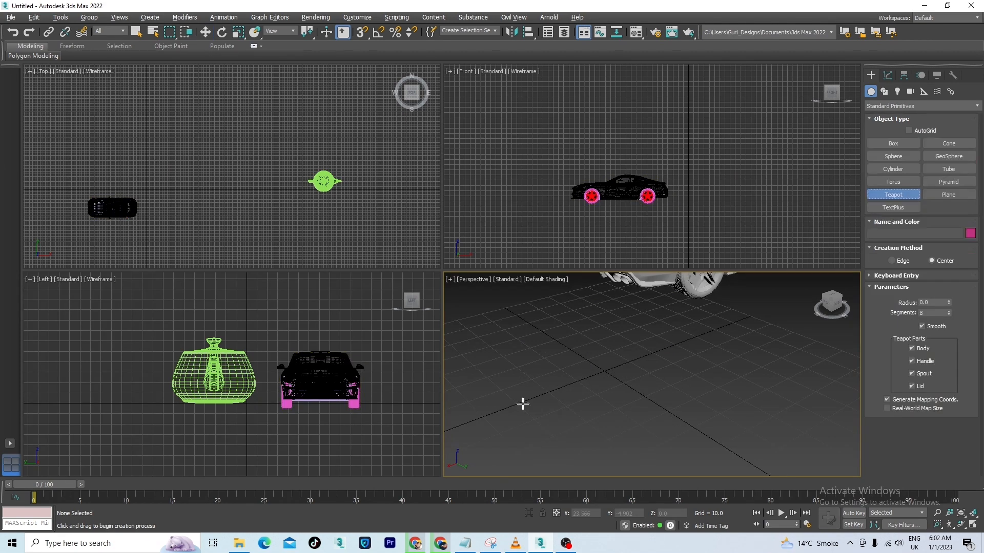
drag(567, 430, 742, 411)
scroll(574, 411, down, 5)
drag(782, 348, 763, 380)
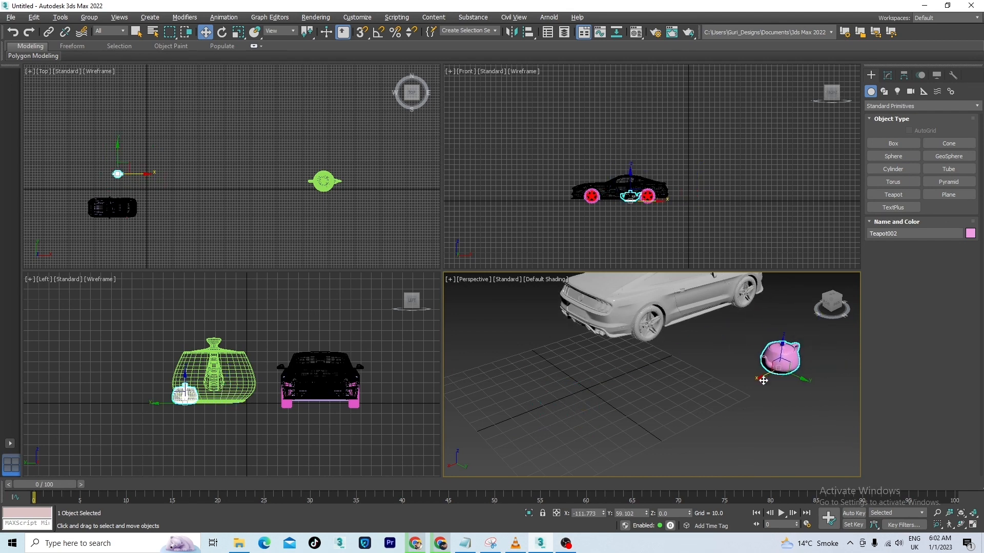
Undo the small teapot's moves and its creation
key(ctrl+z)
key(ctrl+z)
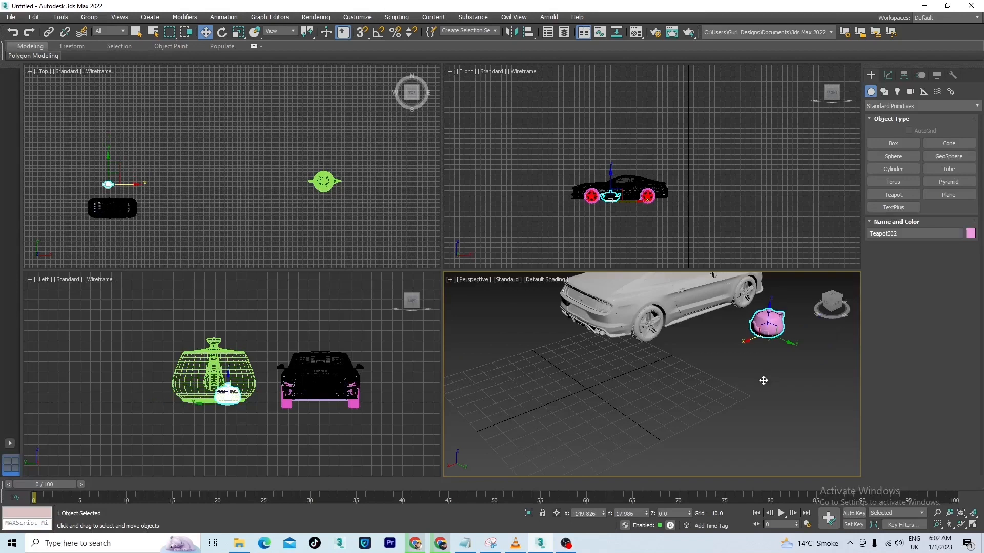
key(ctrl+z)
key(ctrl+z)
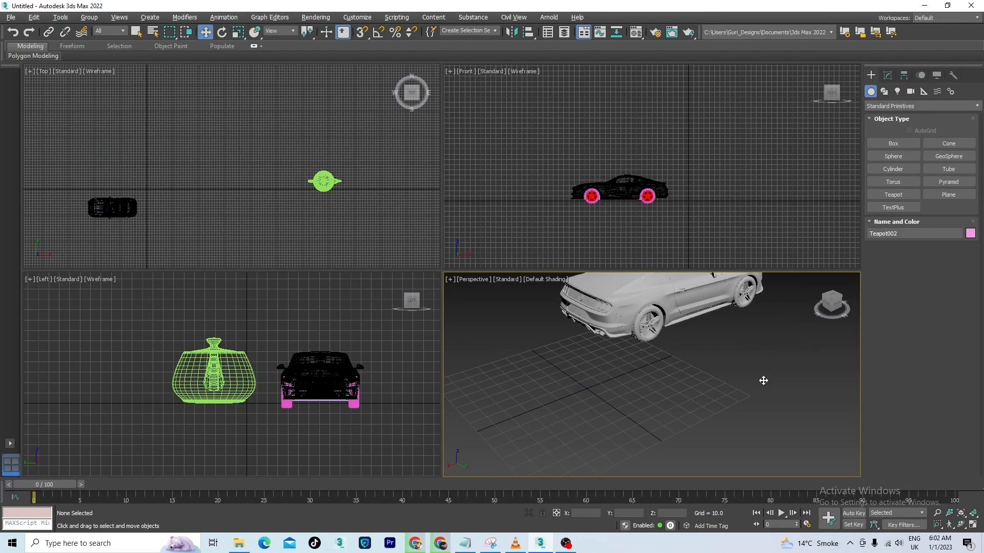
Center the car in Perspective and demonstrate zooming out and in on it with the Zoom tool
middle_drag(711, 310, 691, 413)
scroll(651, 394, up, 4)
scroll(651, 395, down, 4)
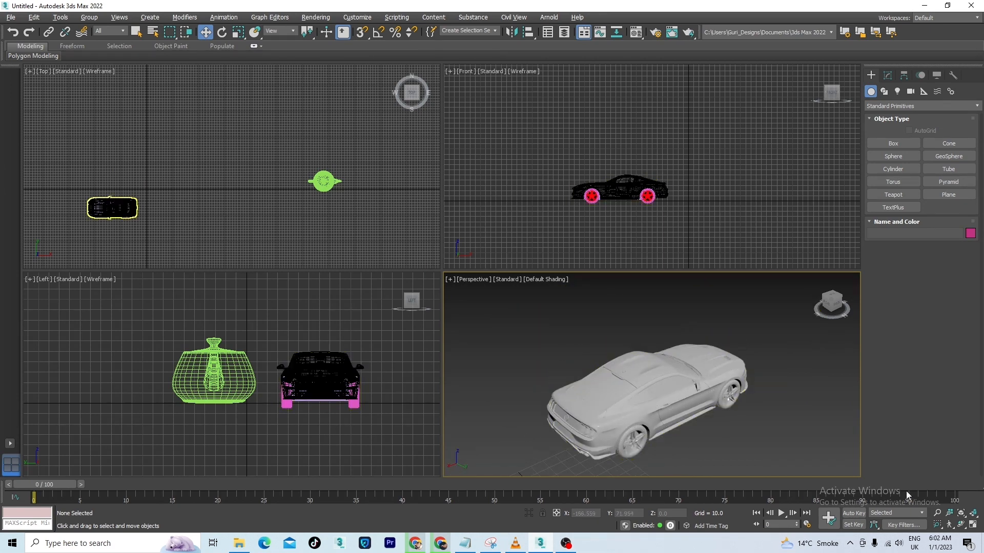
click(940, 513)
drag(663, 406, 671, 427)
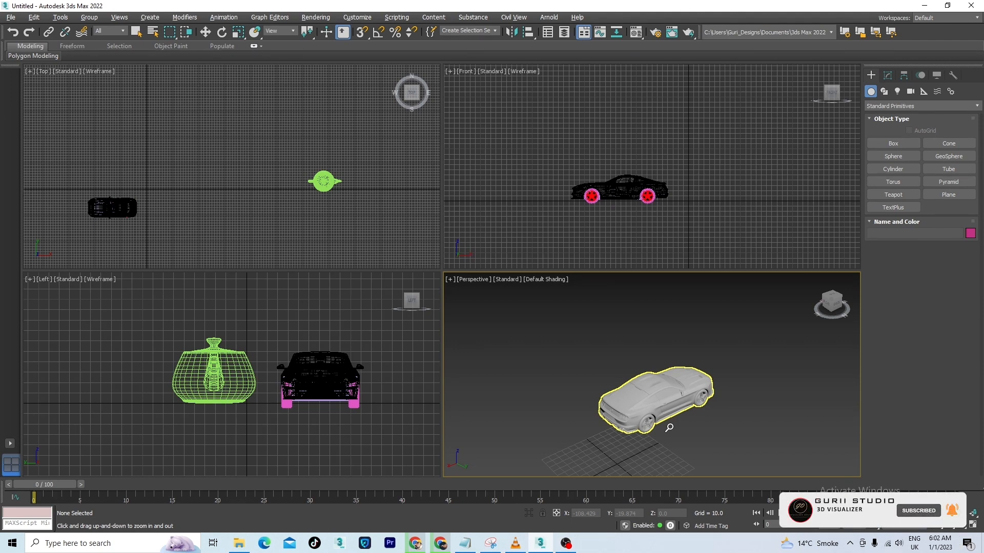
scroll(669, 427, up, 2)
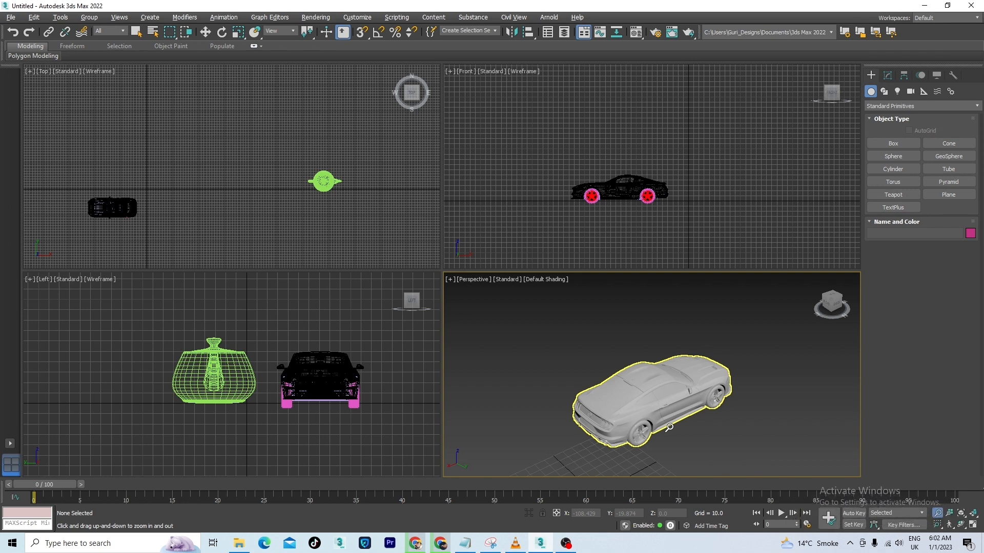
scroll(669, 428, up, 1)
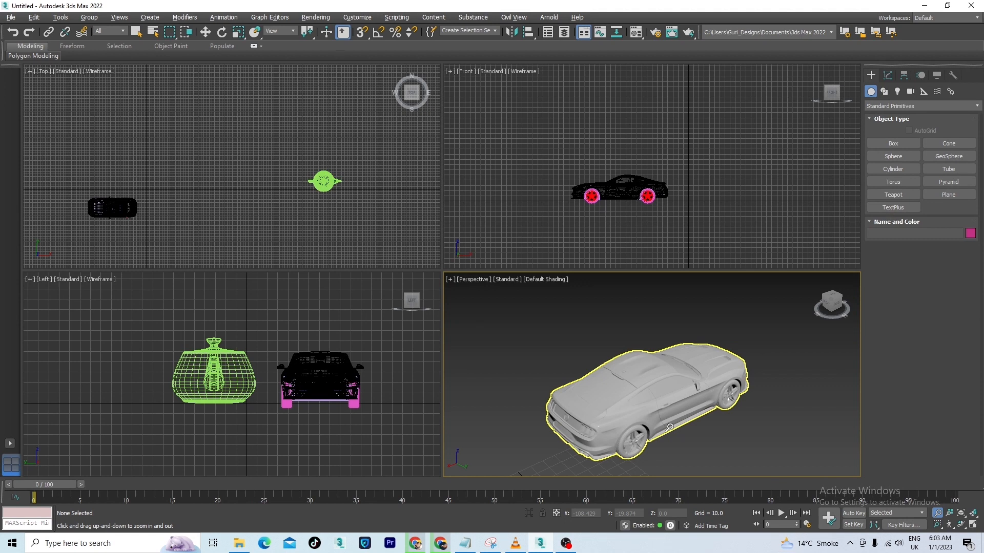
drag(669, 428, 669, 451)
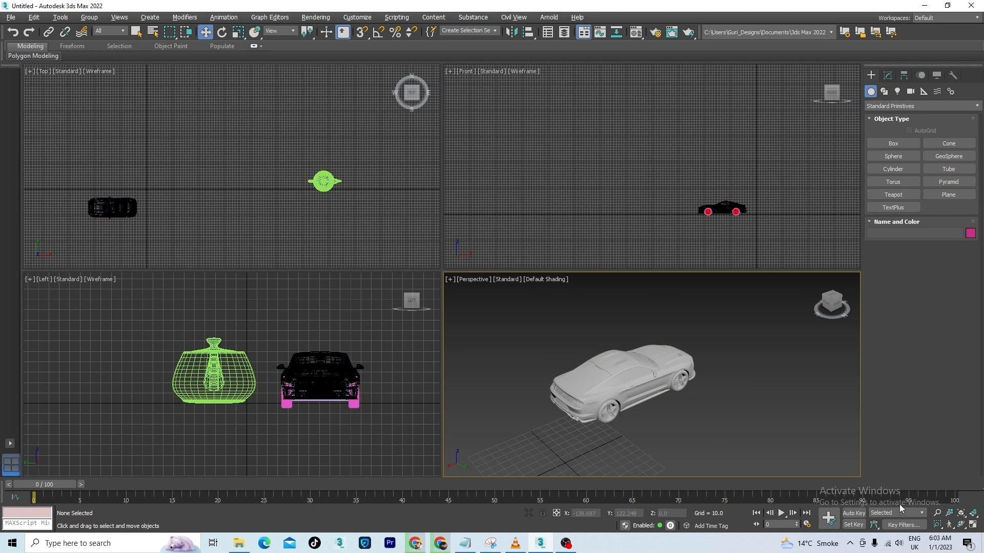
Reactivate the Zoom tool, zoom far out in Perspective, and bring the car closer again
click(939, 515)
click(938, 515)
drag(620, 432, 631, 456)
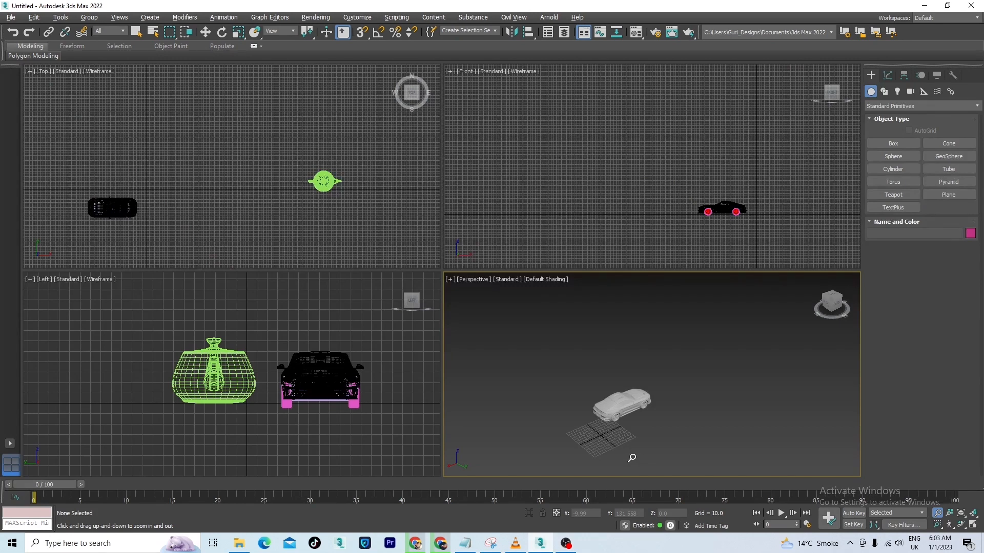
scroll(632, 457, up, 2)
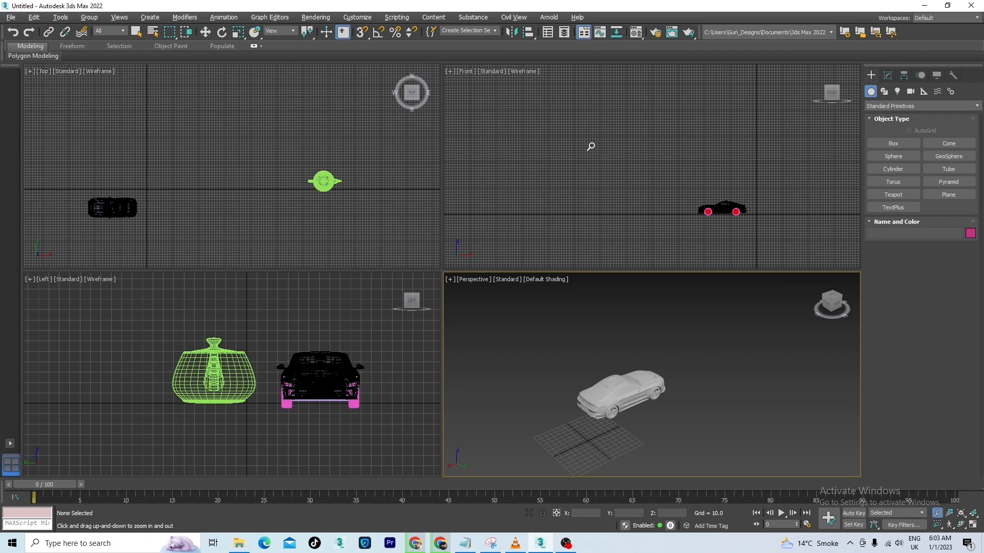
middle_drag(610, 321, 626, 340)
scroll(661, 449, up, 3)
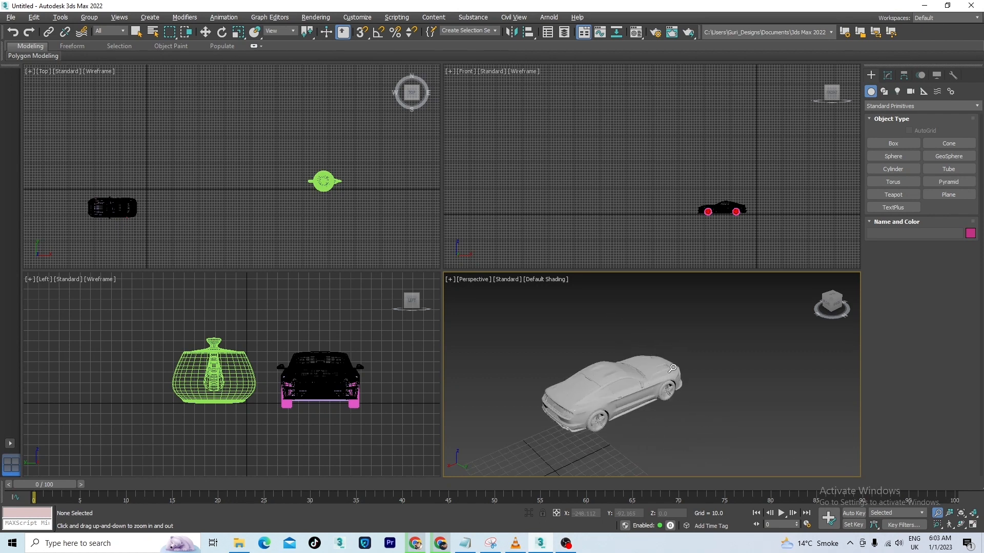
middle_drag(673, 369, 679, 402)
scroll(680, 403, up, 1)
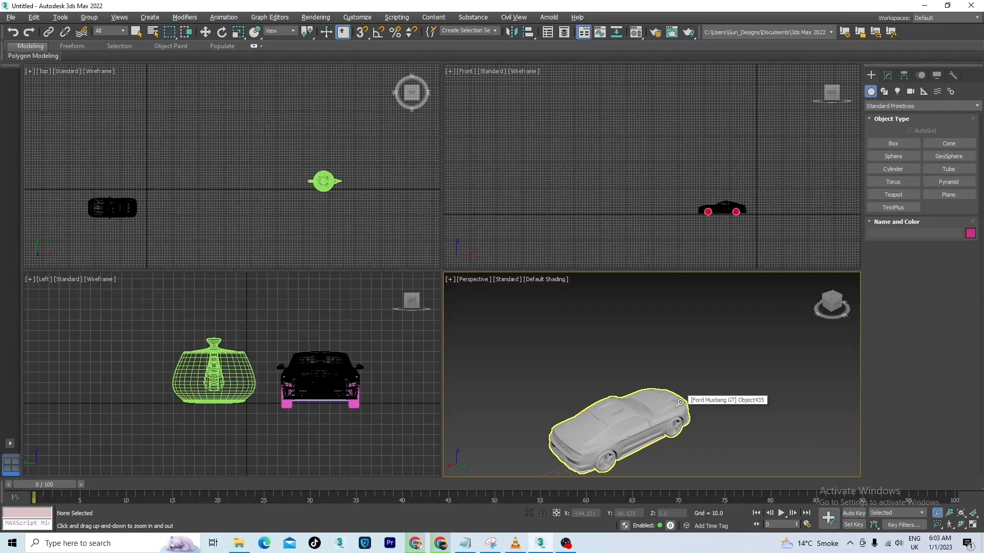